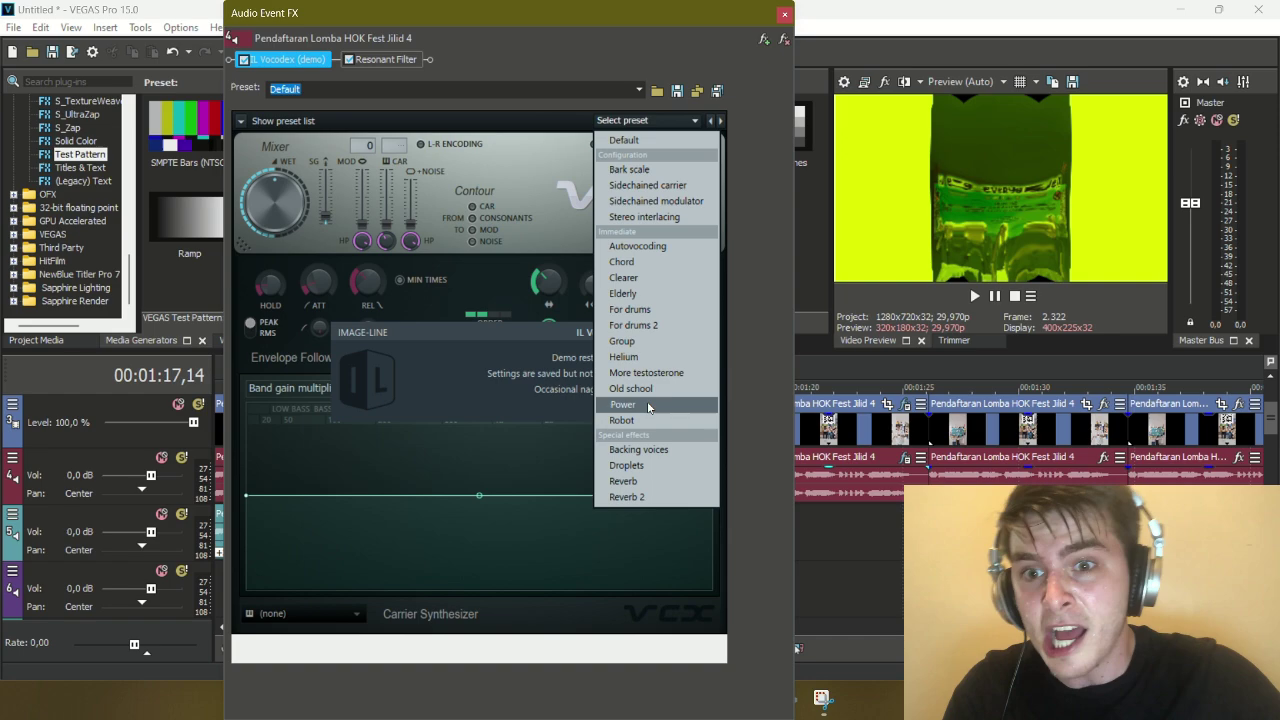
- Apply the Power preset to IL Vocodex on the track 4 audio event near 00:01:17
click(623, 404)
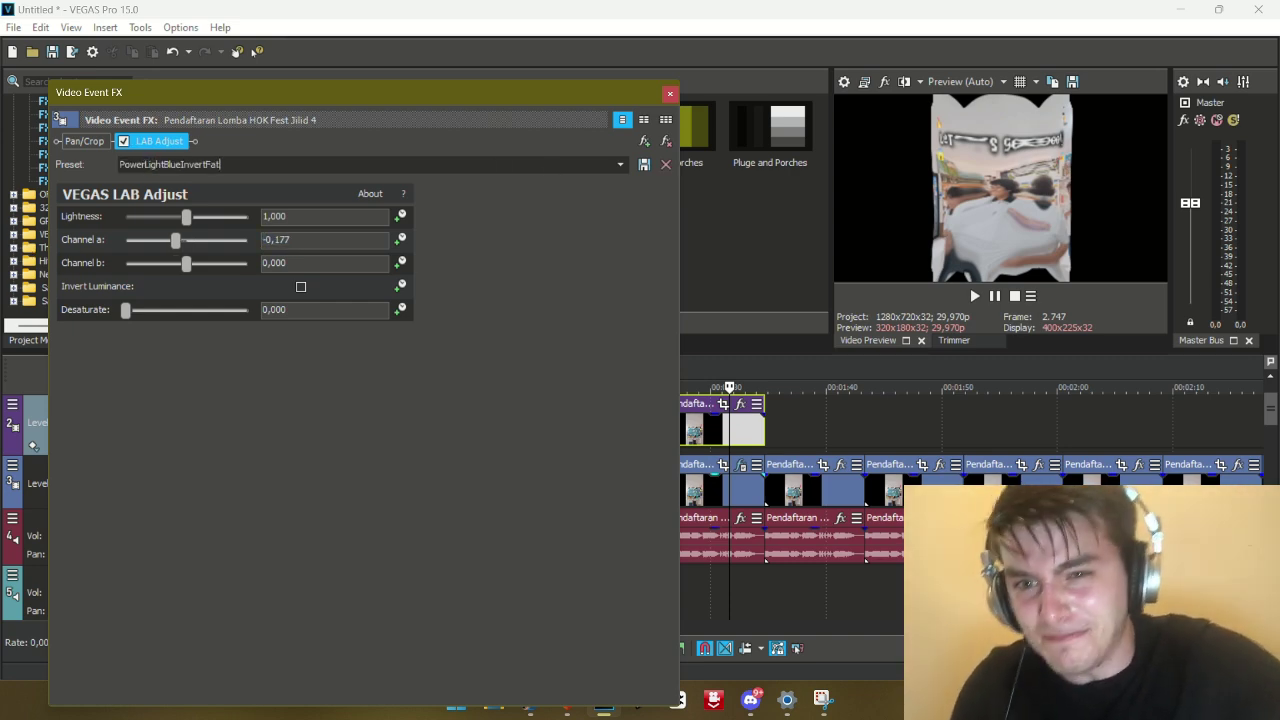
- Set LAB Adjust's Channel b to about -0,69 on the track 3 video event near 00:01:31 and close its effects window
click(696, 174)
click(741, 467)
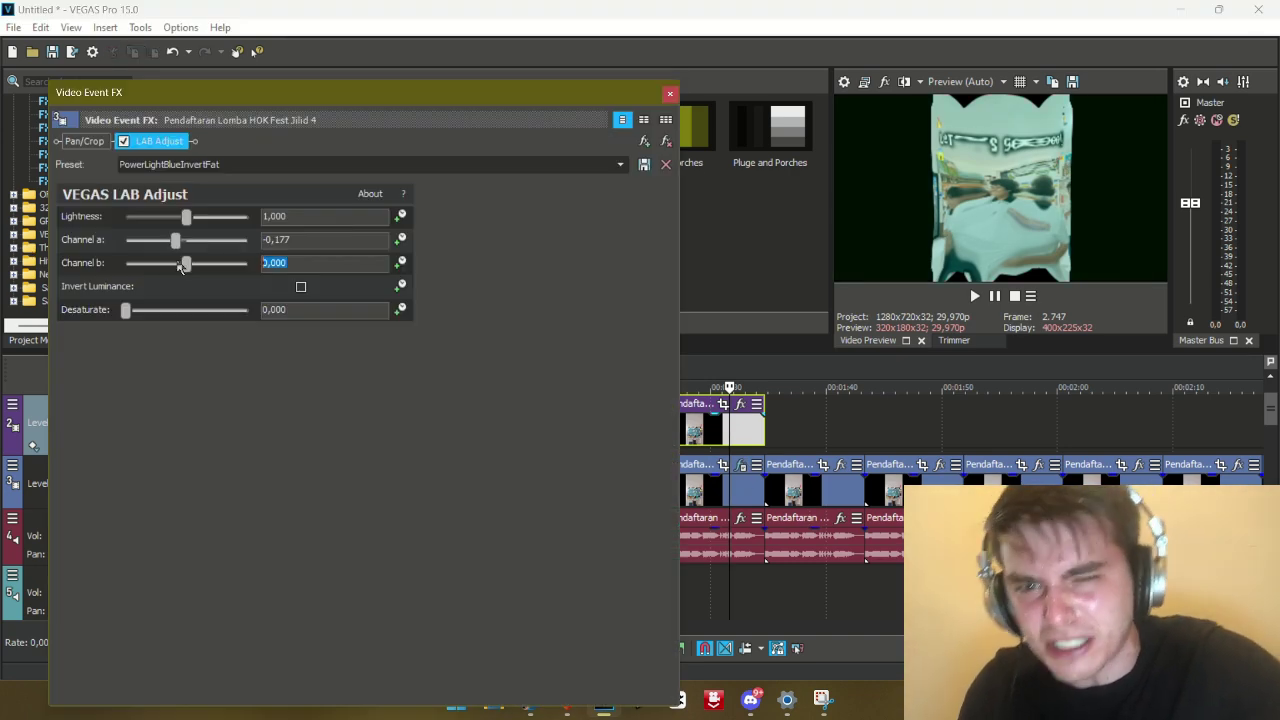
click(670, 94)
click(724, 488)
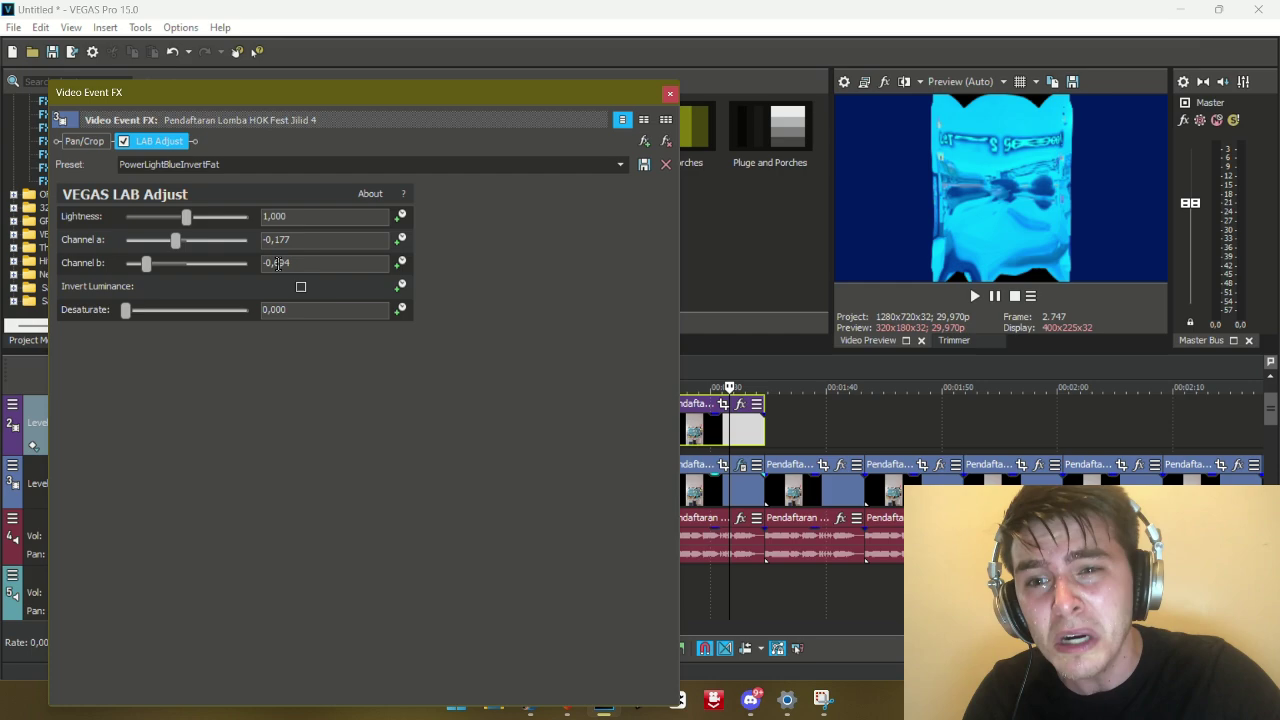
click(670, 94)
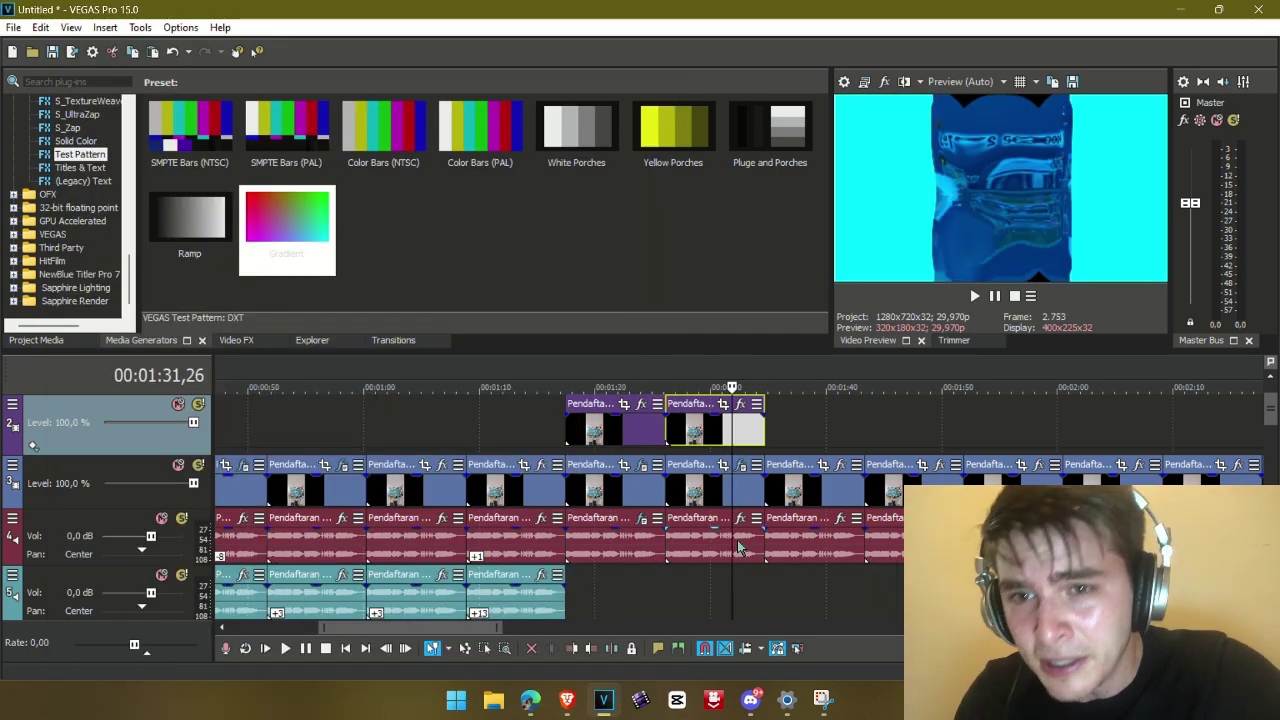
- Open the event effects for the track 4 audio events at about 00:01:31 and 00:01:34
click(745, 540)
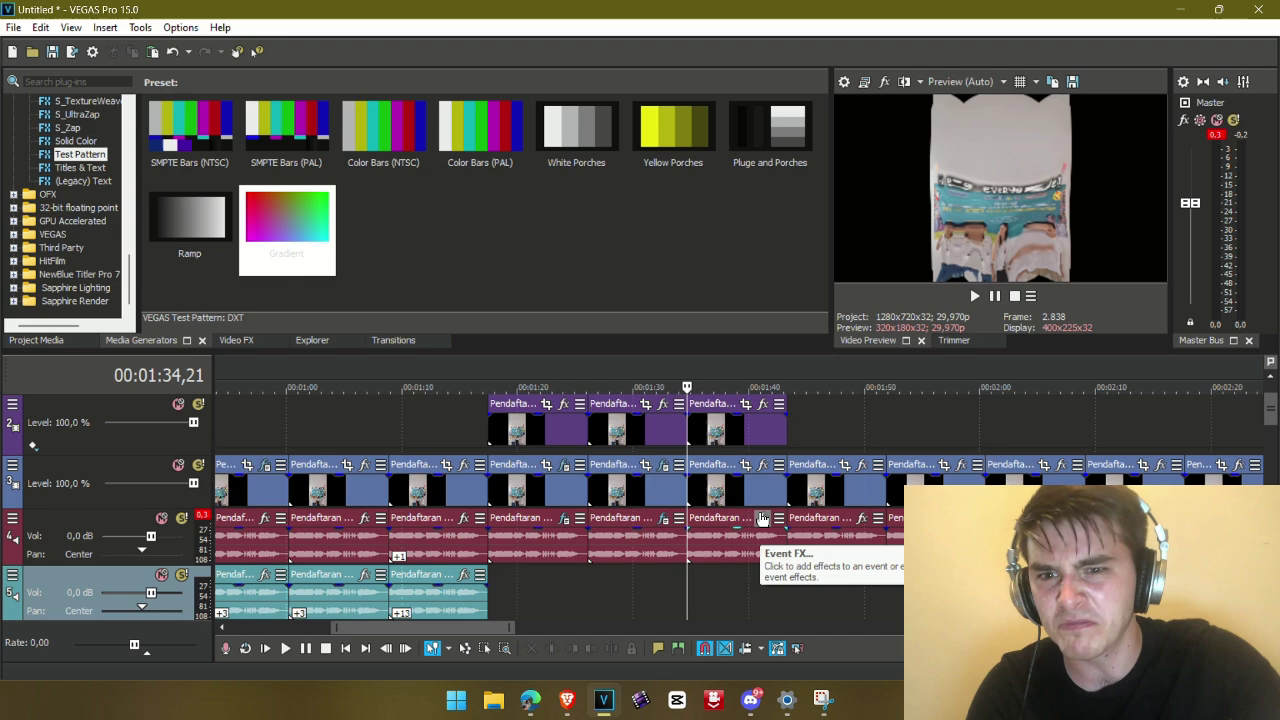
click(762, 519)
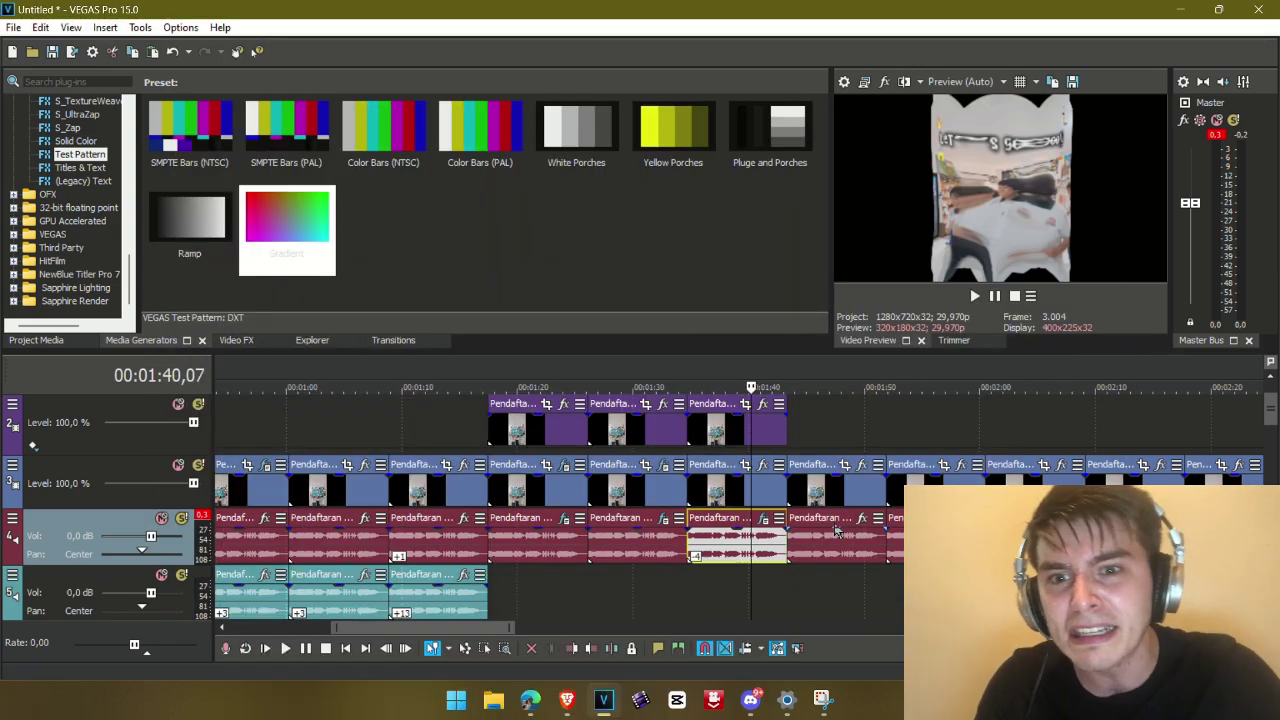
- Add LAB Adjust and Light Rays to the video event at about 00:01:43, with Lightness 2, Channel a -1, Channel b 1 and Desaturate 0,3
click(862, 465)
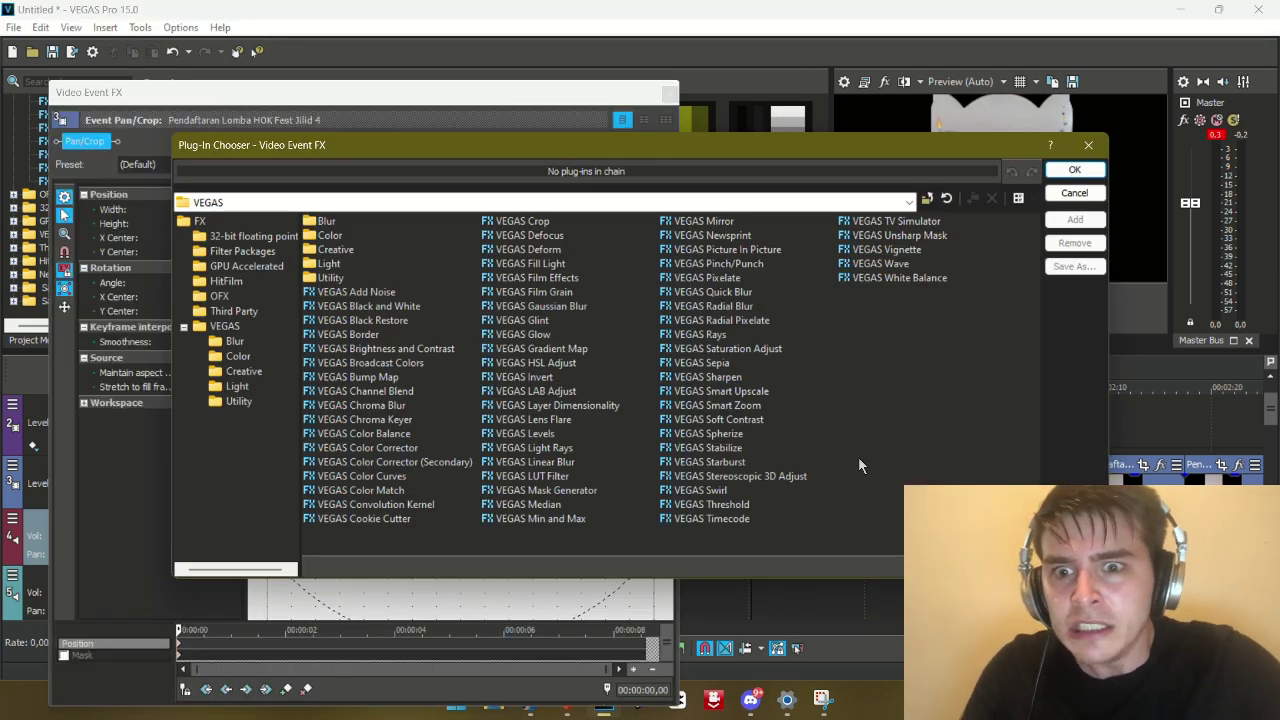
click(243, 252)
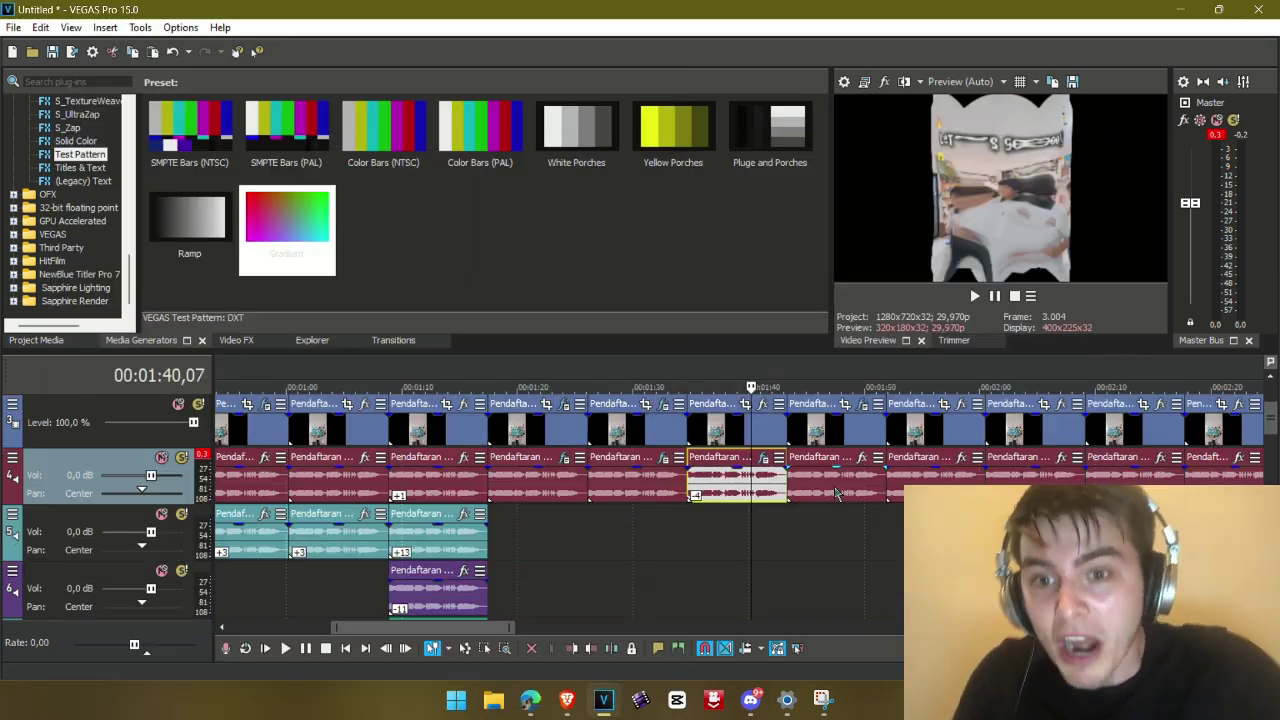
click(857, 542)
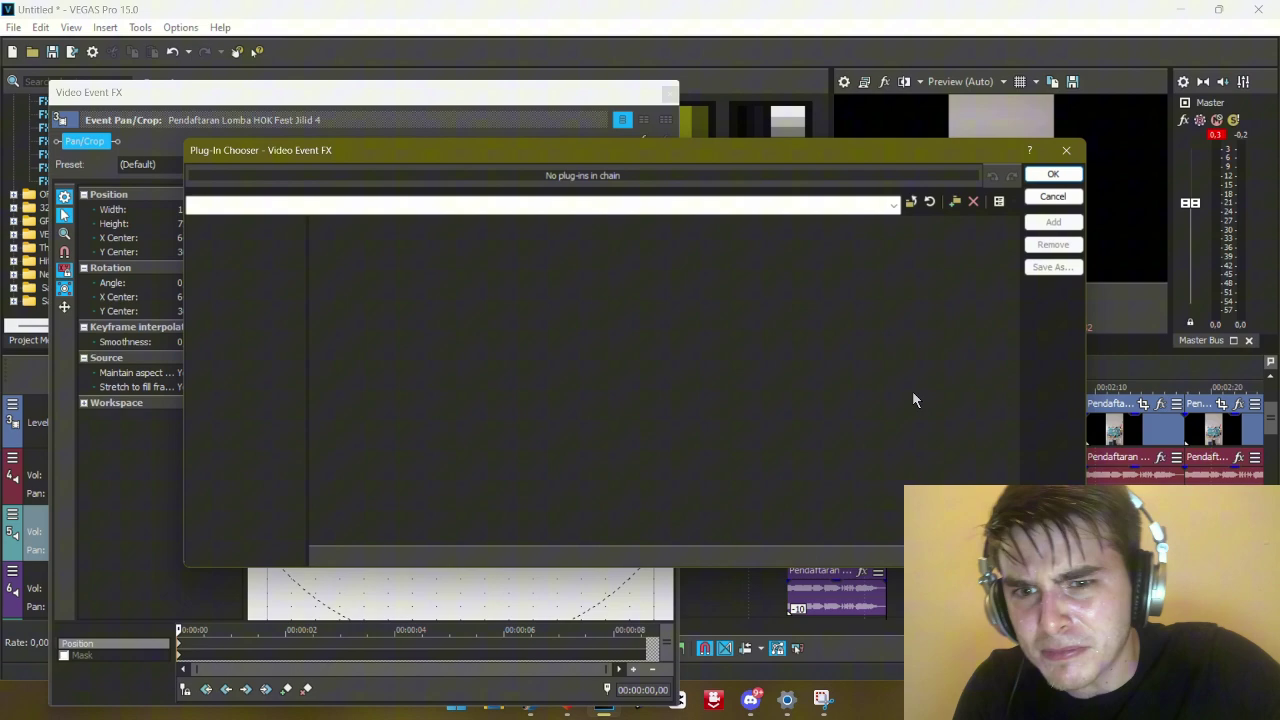
double_click(548, 391)
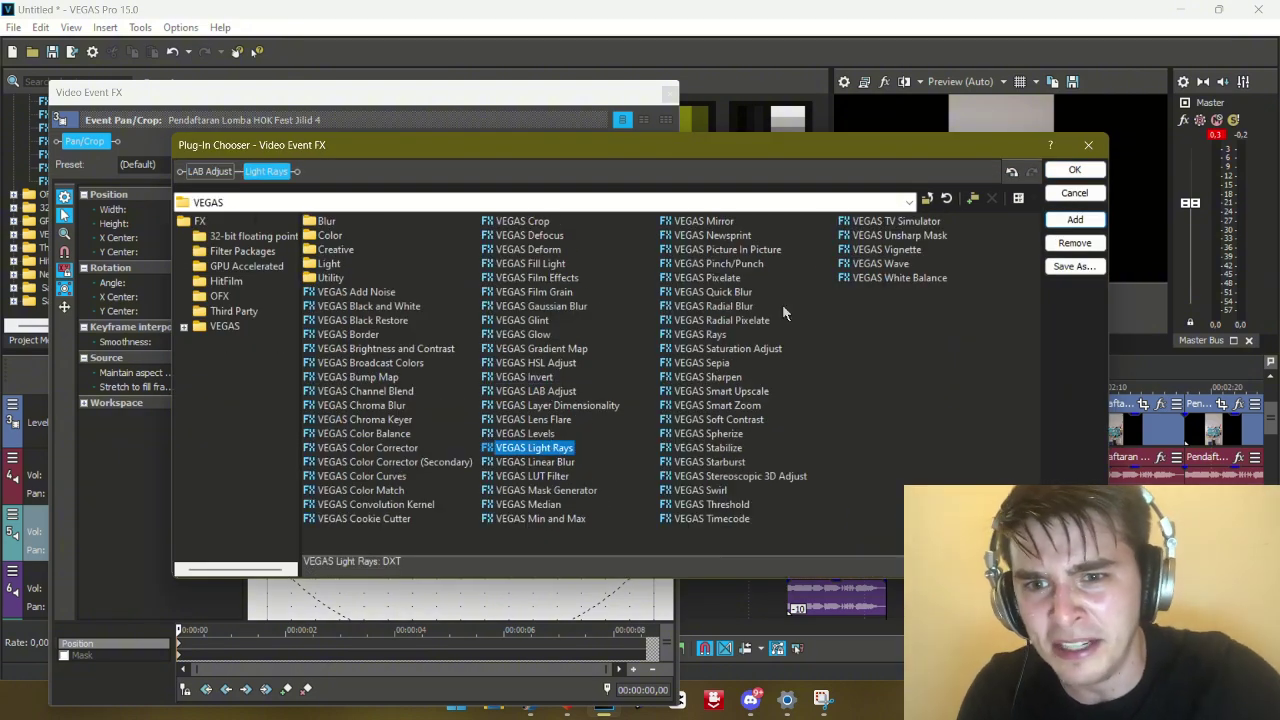
key(Return)
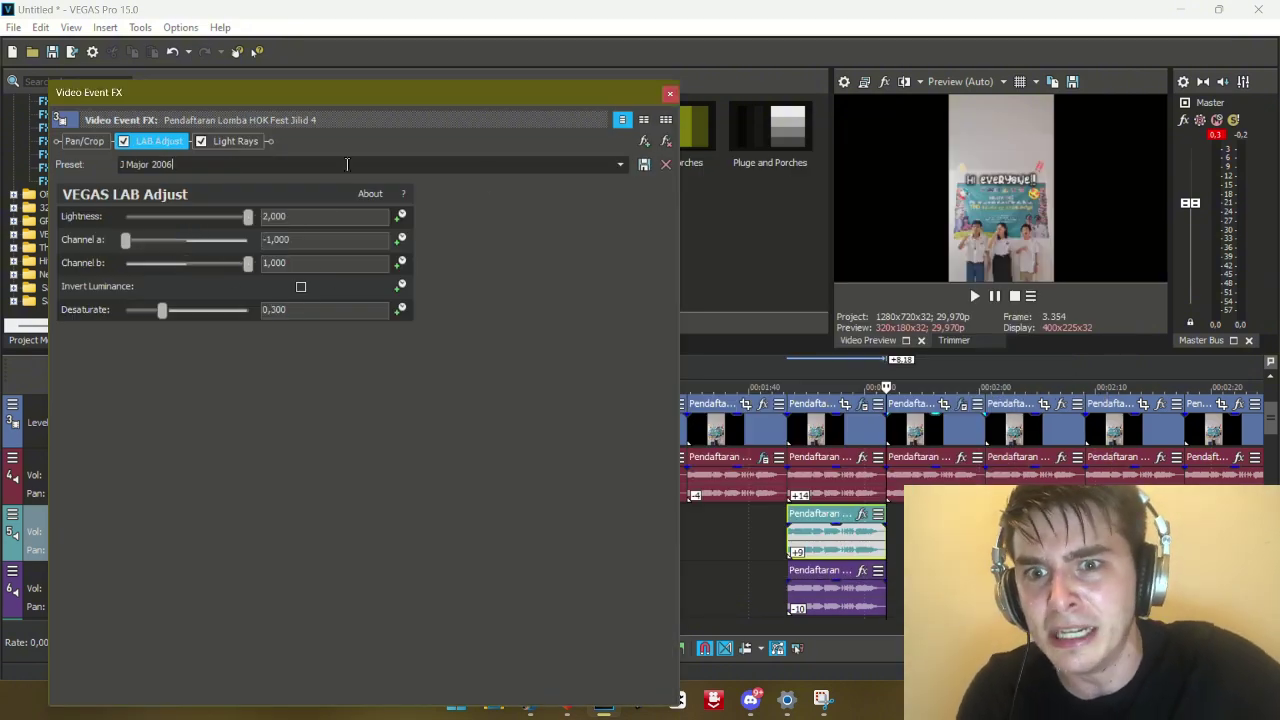
click(235, 141)
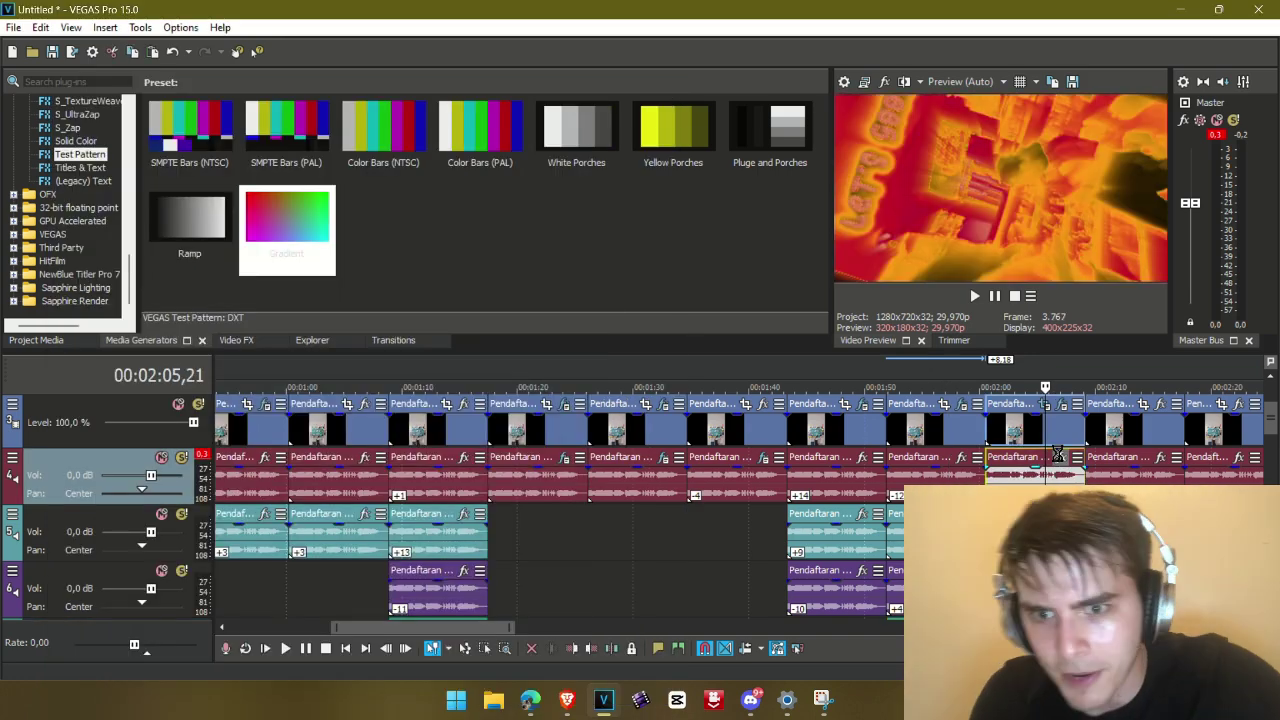
- Apply ExpressFX Delay, ExpressFX Distortion and Pitch Shift to the track 4 audio event at about 00:02:00
click(1057, 456)
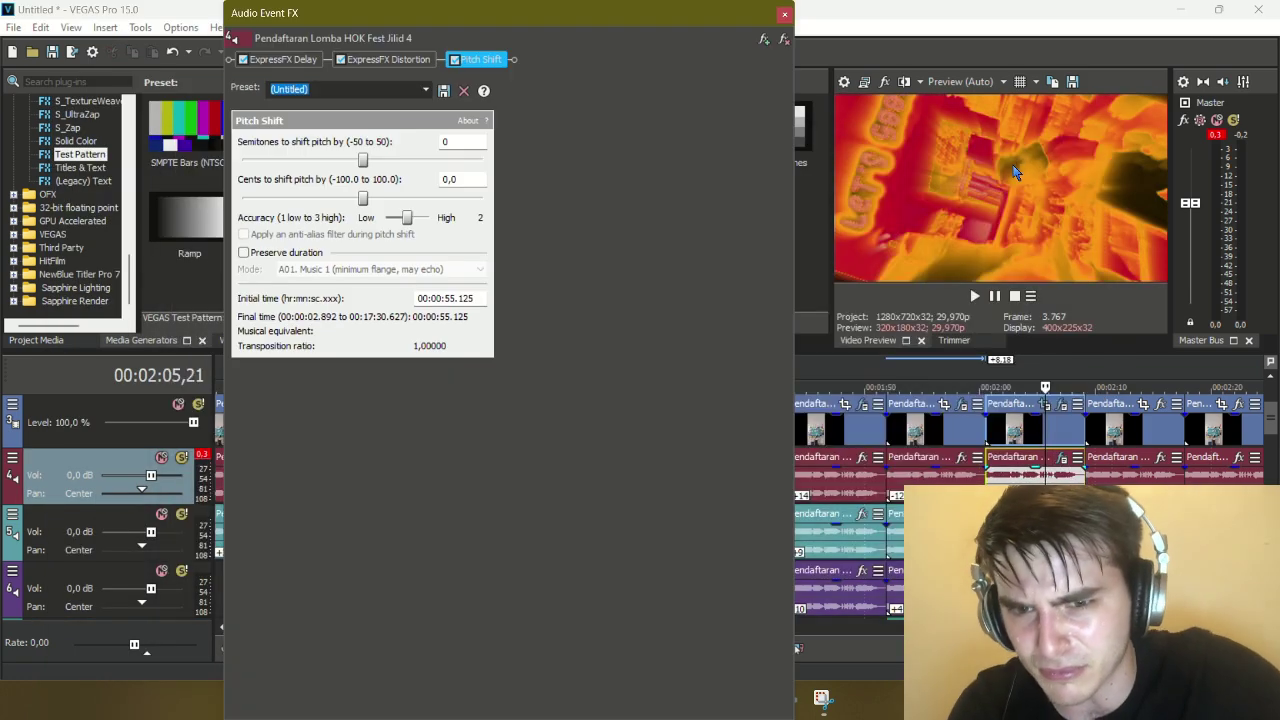
click(360, 89)
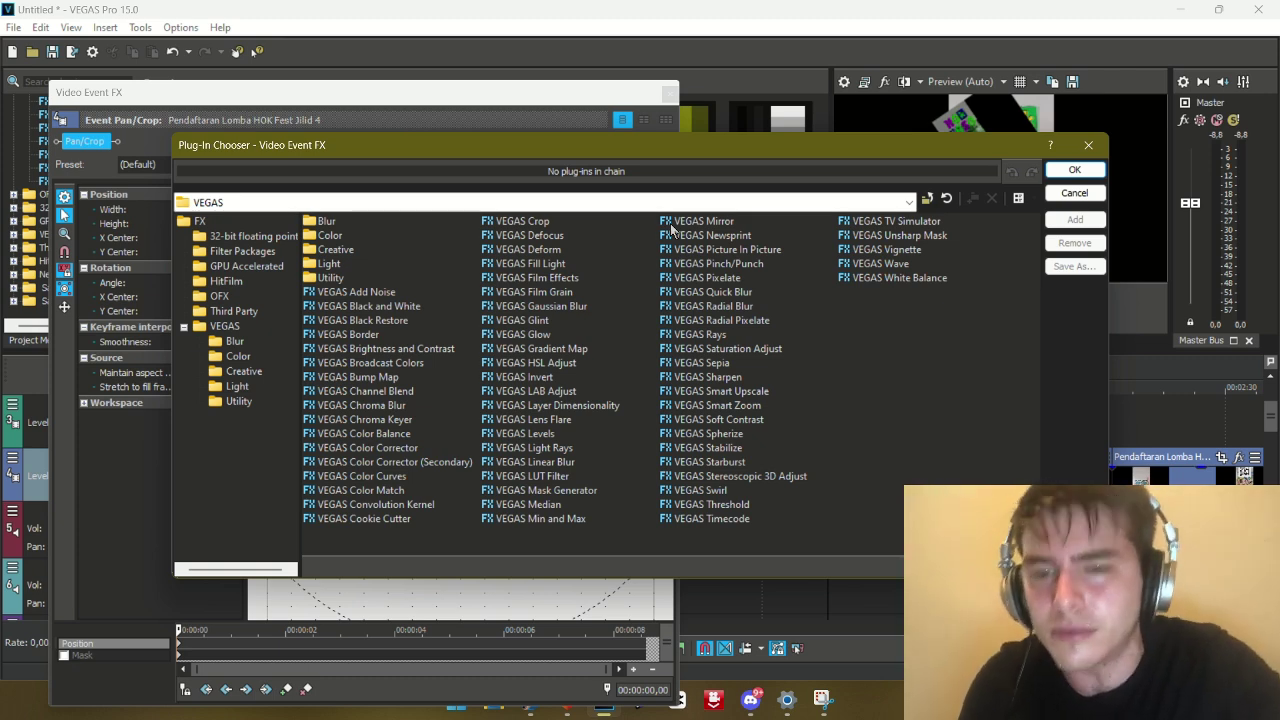
- Add the VEGAS Gradient Map effect to the track 4 video event at about 00:02:17 and open its preset name for editing
double_click(524, 376)
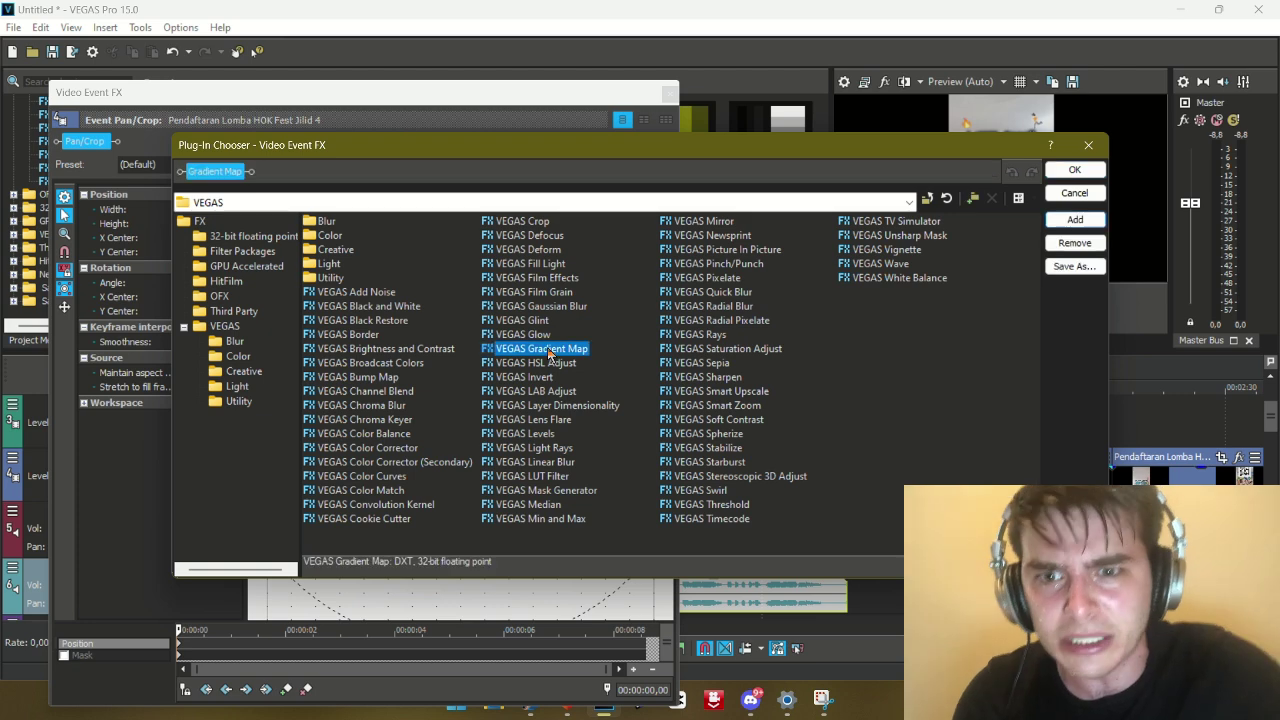
key(Return)
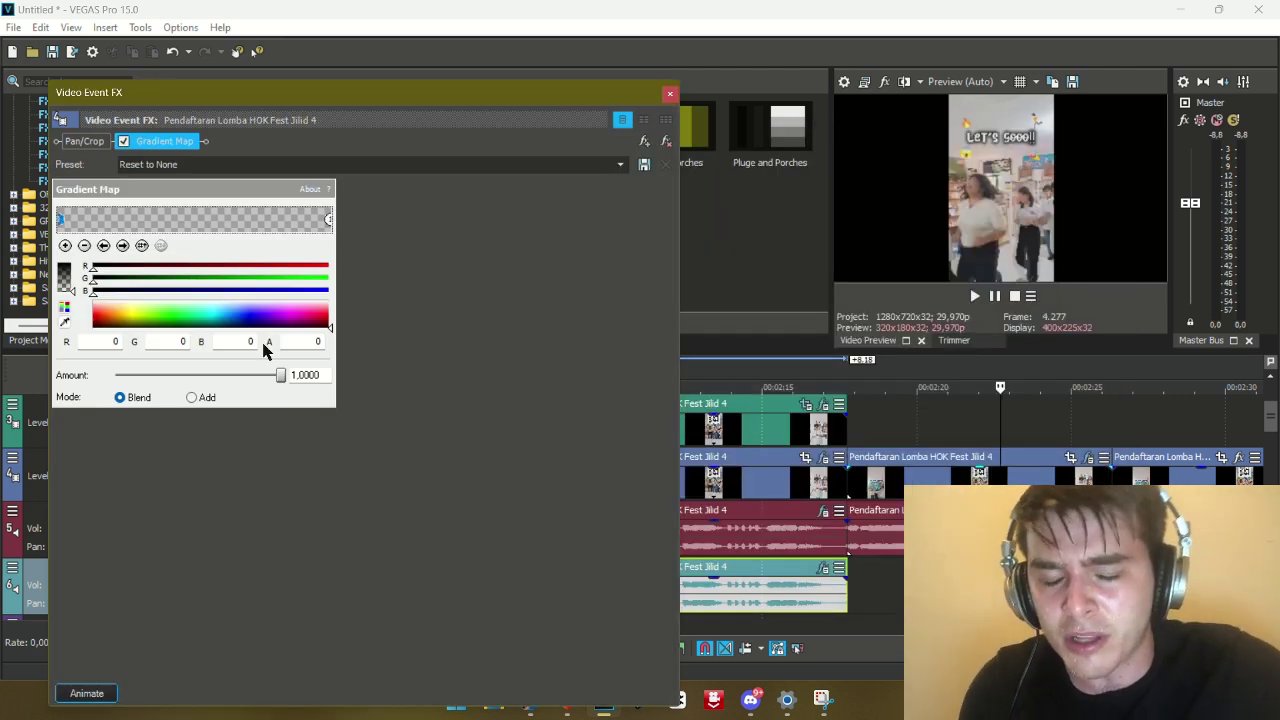
click(213, 163)
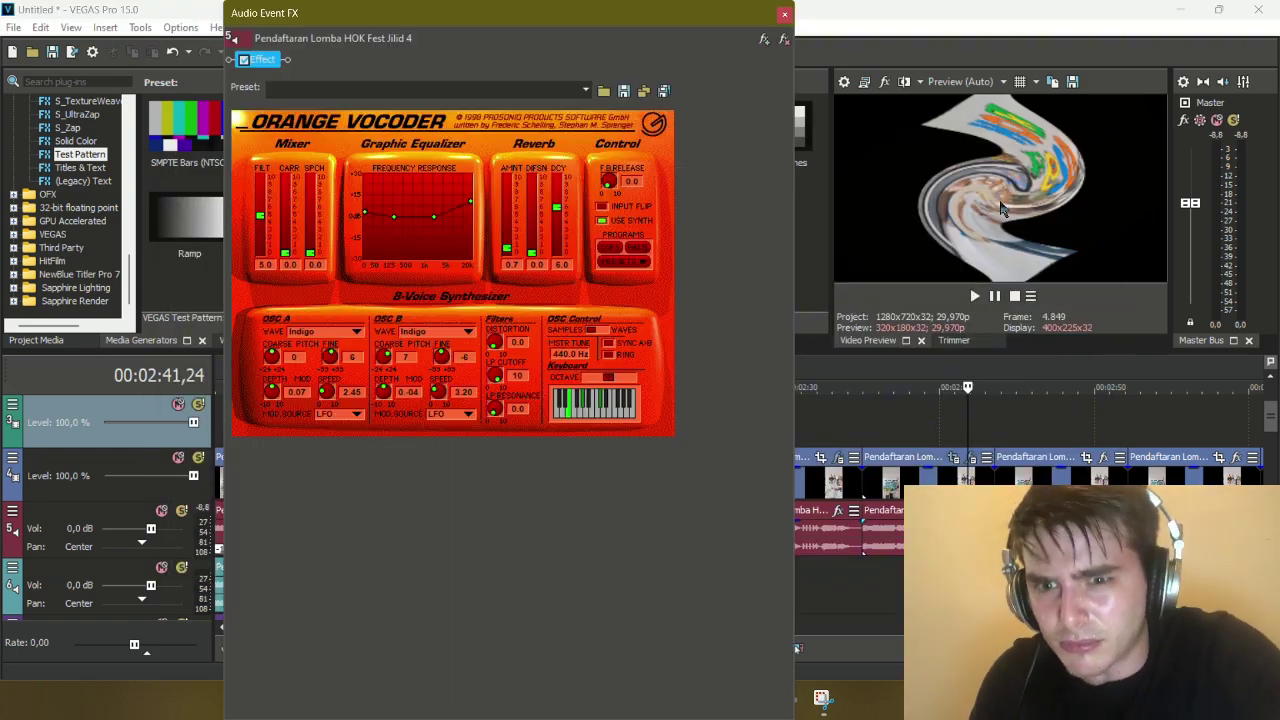
- Open the preset name of the Orange Vocoder effect on the track 5 audio event for editing
click(430, 88)
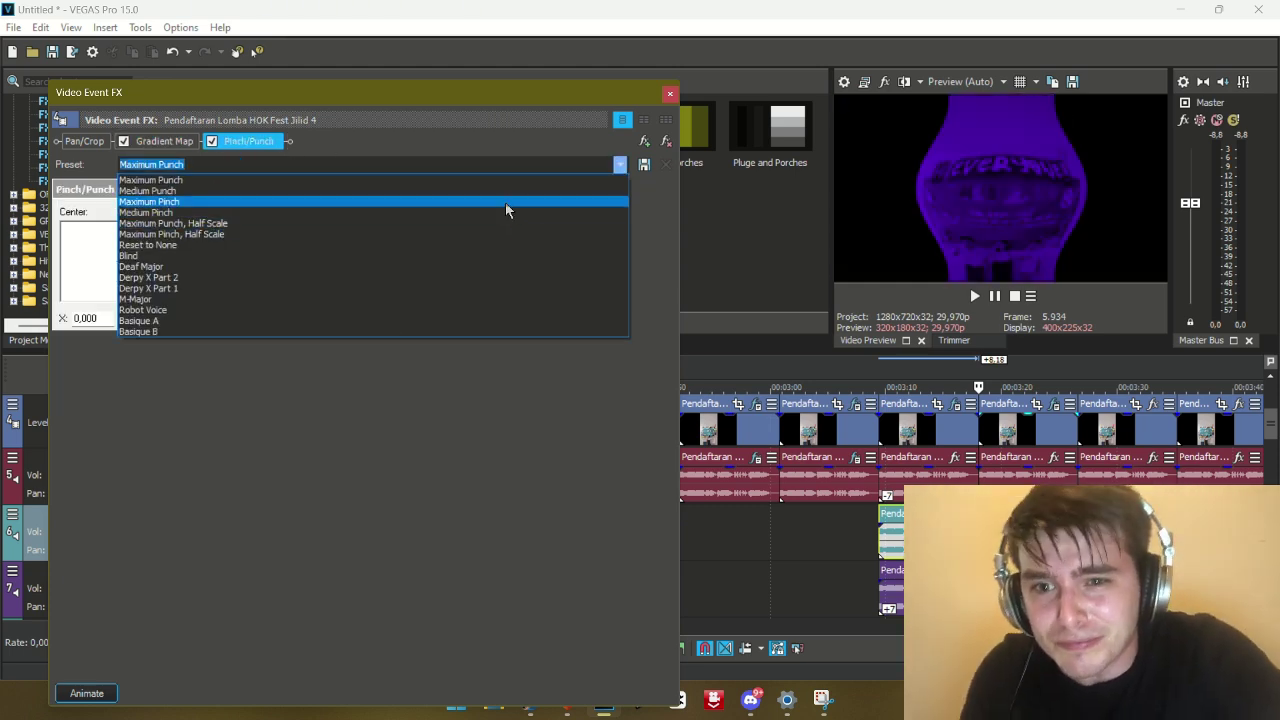
- Apply the Maximum Pinch preset to Pinch/Punch on the track 4 video event and open the chooser for another effect
click(492, 195)
click(643, 141)
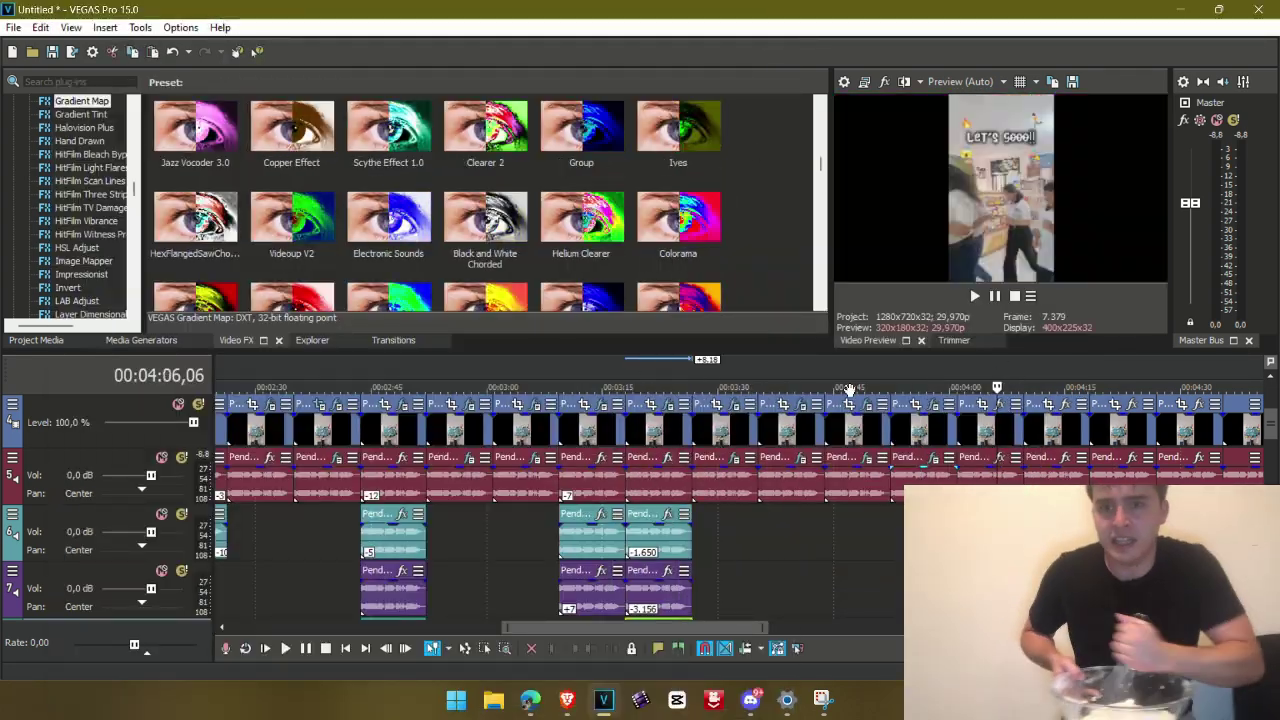
click(855, 432)
drag(855, 432, 882, 432)
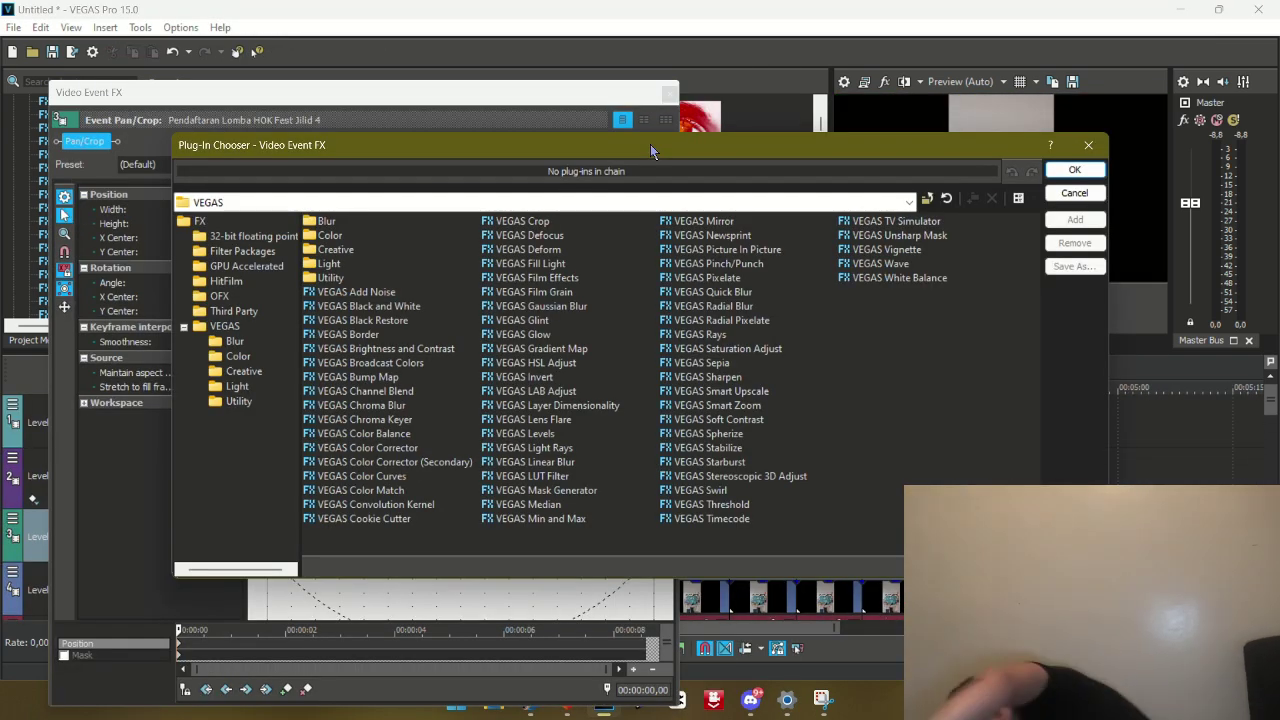
- Add two VEGAS Chroma Keyer effects to the track 3 video event at about 00:04:10
double_click(375, 420)
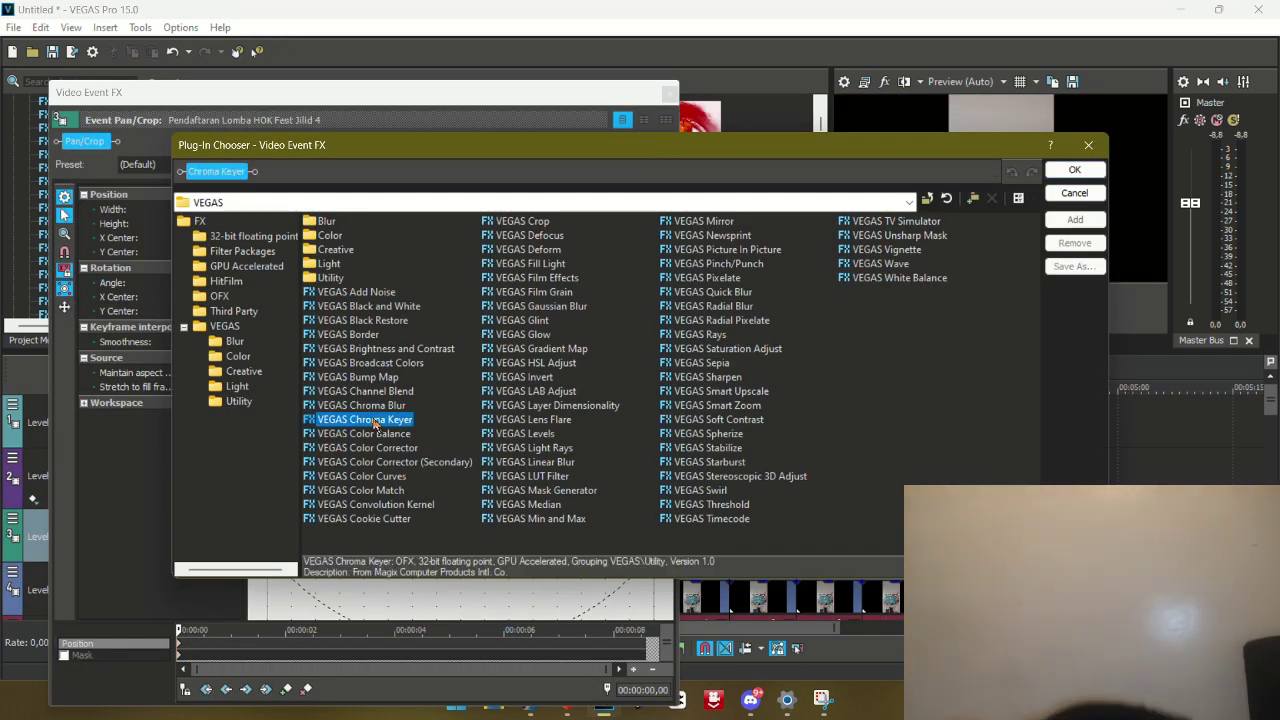
double_click(375, 420)
key(Return)
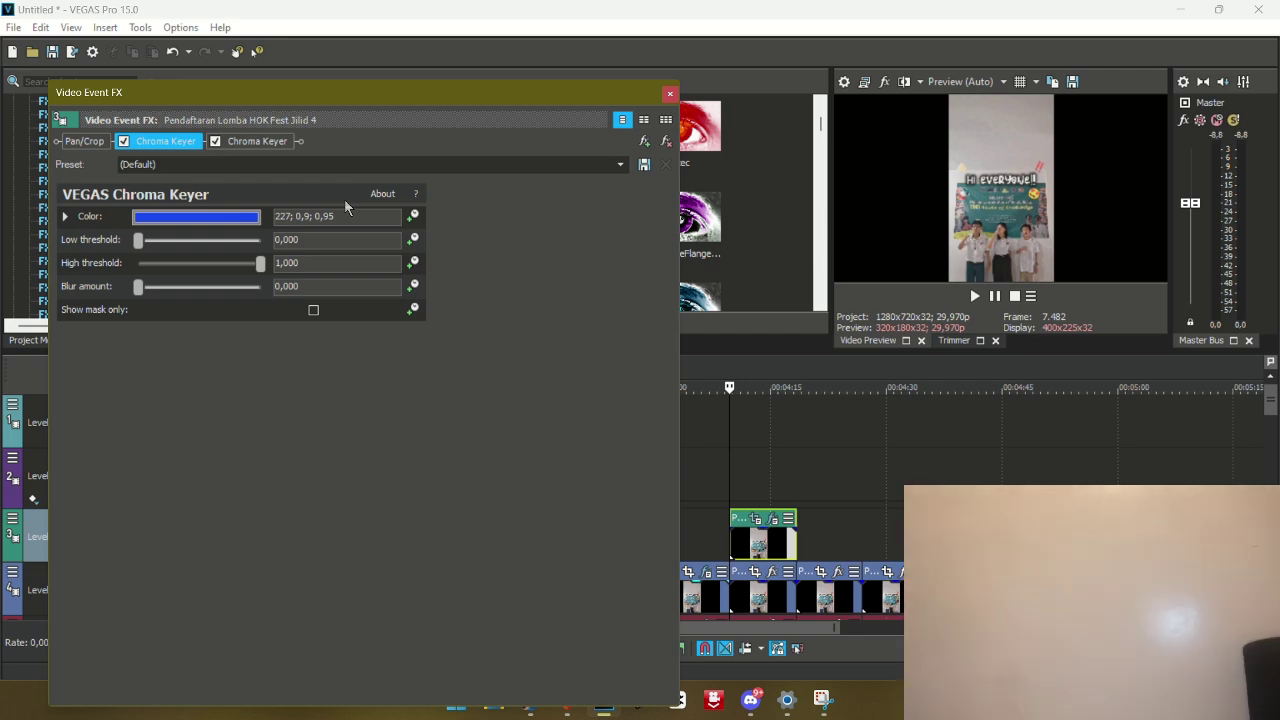
- Set the second Chroma Keyer's colour to black (0; 0,0; 0,0) and its low threshold to 0,456
click(262, 141)
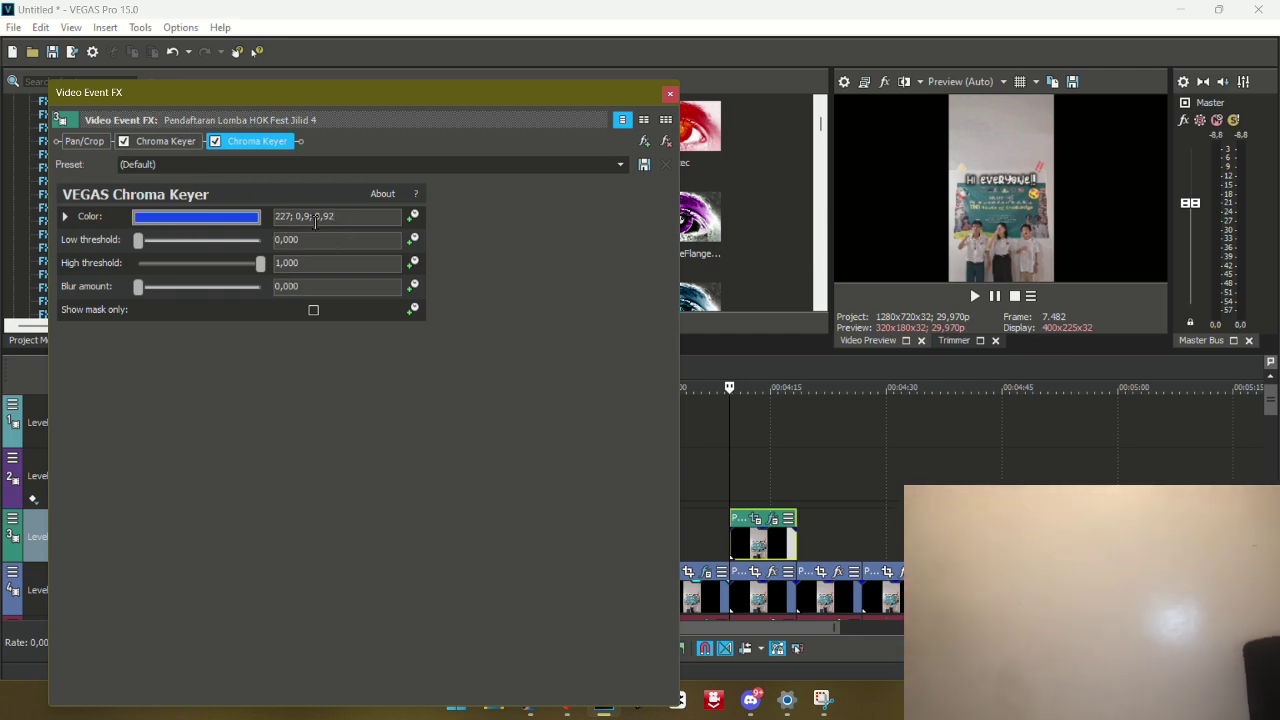
click(163, 222)
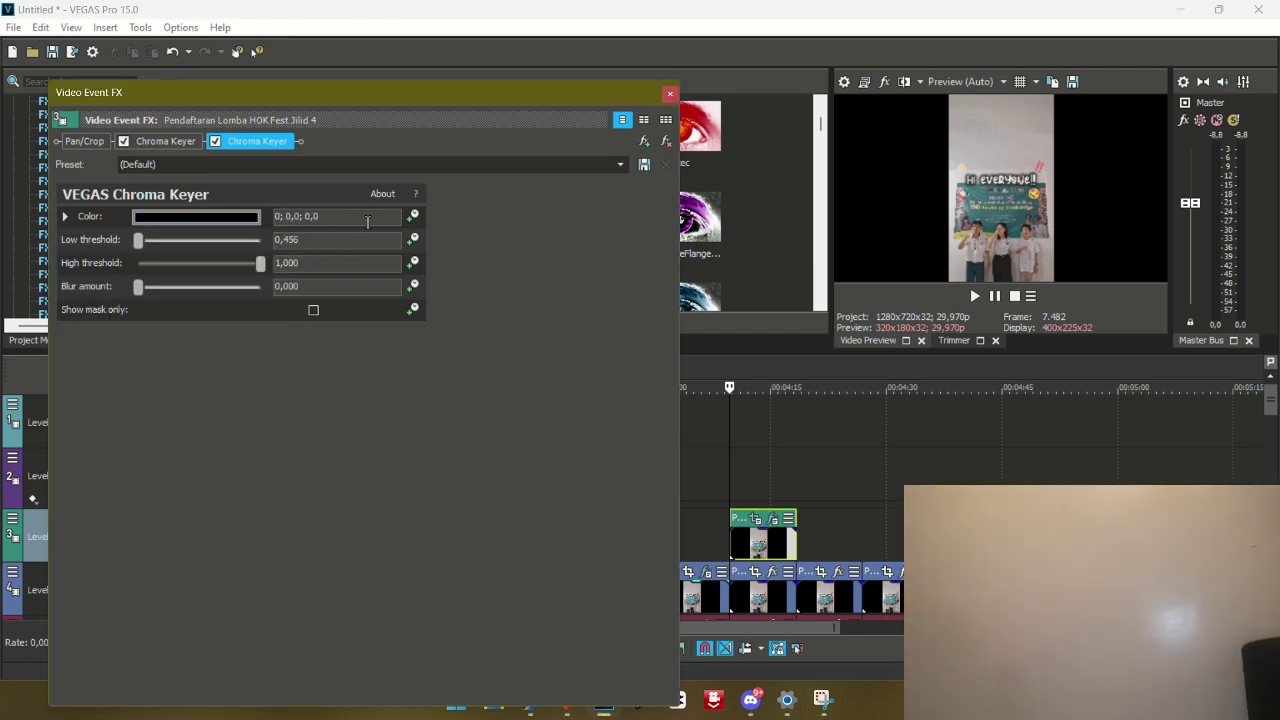
- Play back the edited timeline and pause it
click(285, 648)
click(306, 648)
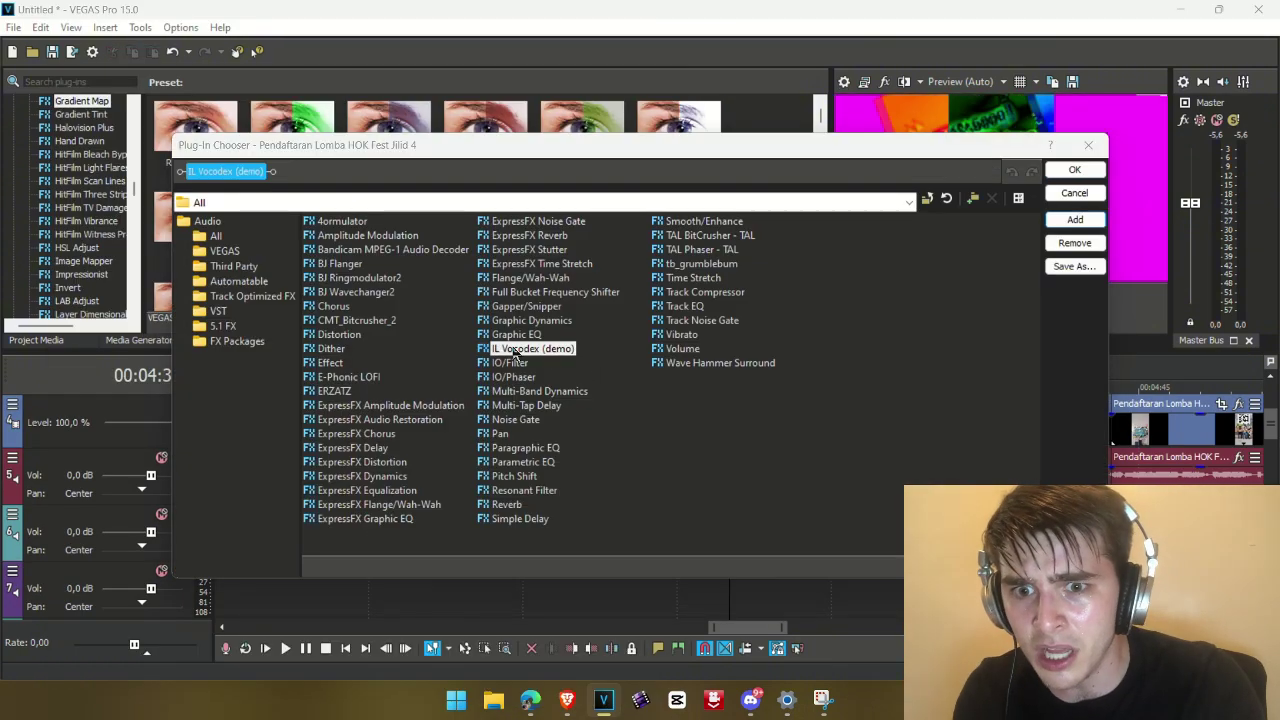
- Add IL Vocodex with the Group preset, ExpressFX Distortion and ExpressFX Equalization to the track 5 audio event near 00:04:31, and show the Distortion settings
click(1074, 169)
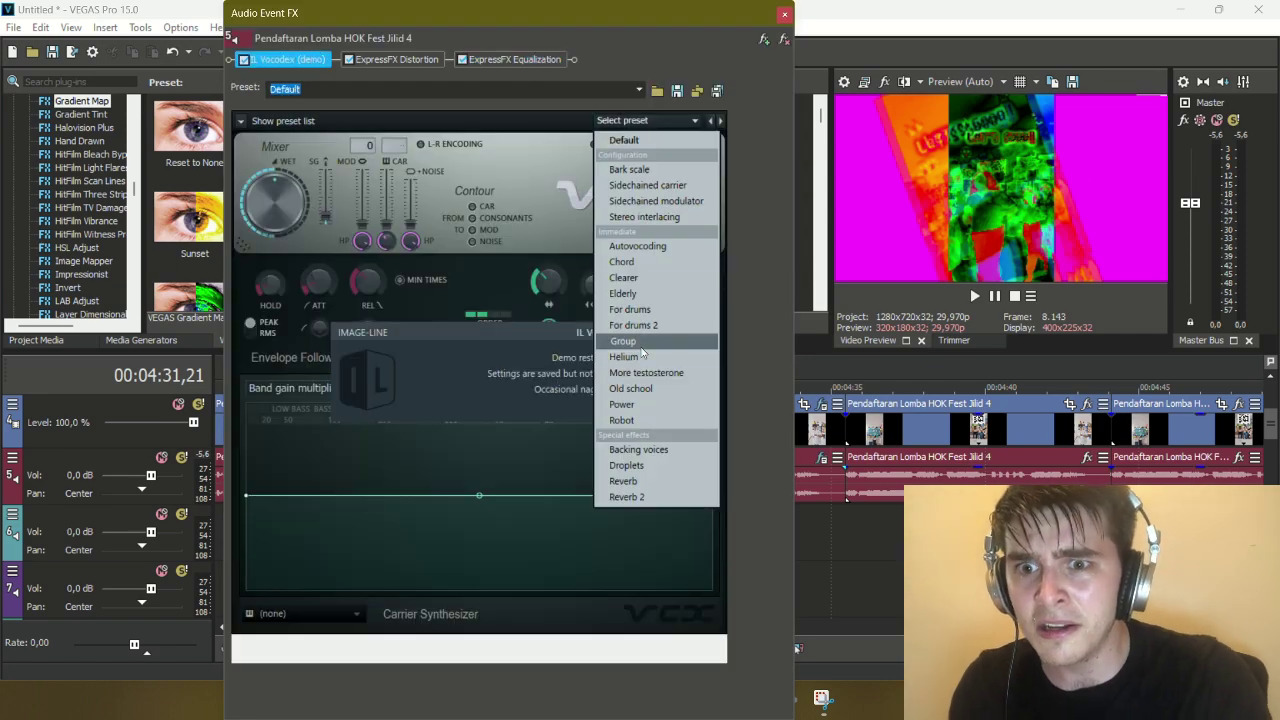
click(397, 59)
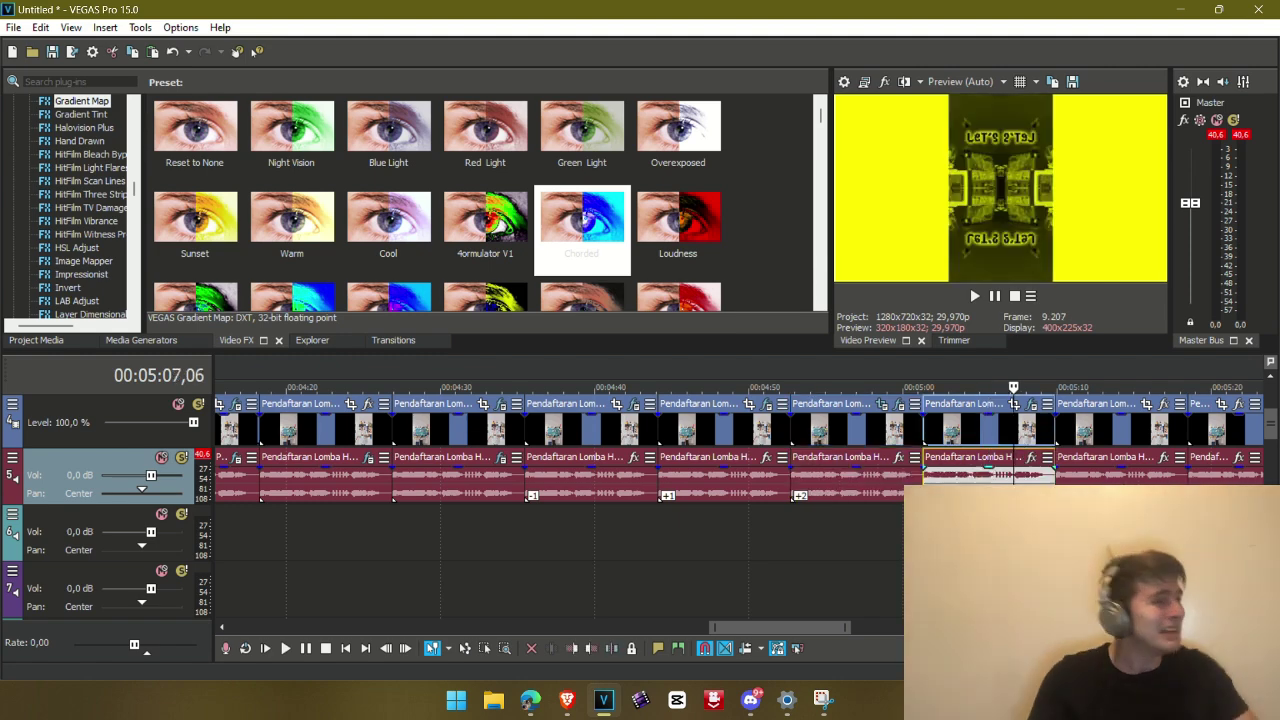
- Open the effect chooser for the track 4 video event at about 00:05:10 and show the VEGAS plug-ins
click(1162, 403)
click(226, 326)
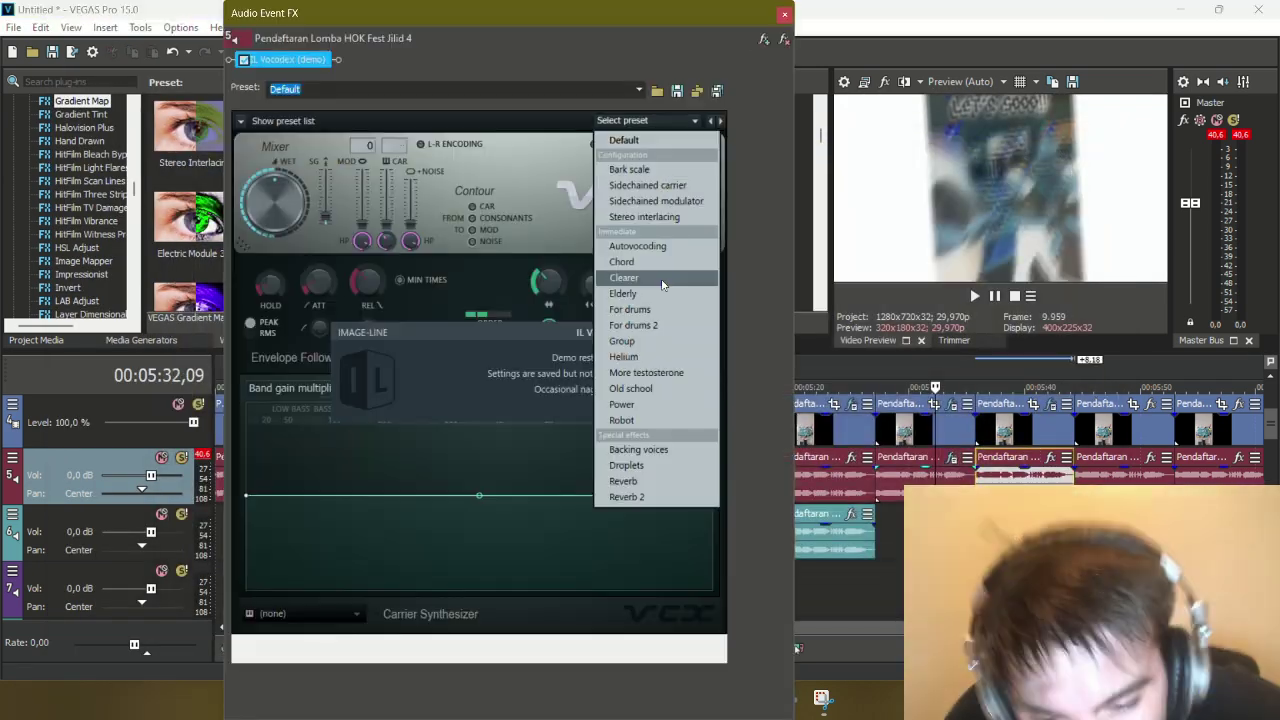
- Apply the Old school preset to IL Vocodex on the selected track 5 audio event
click(604, 357)
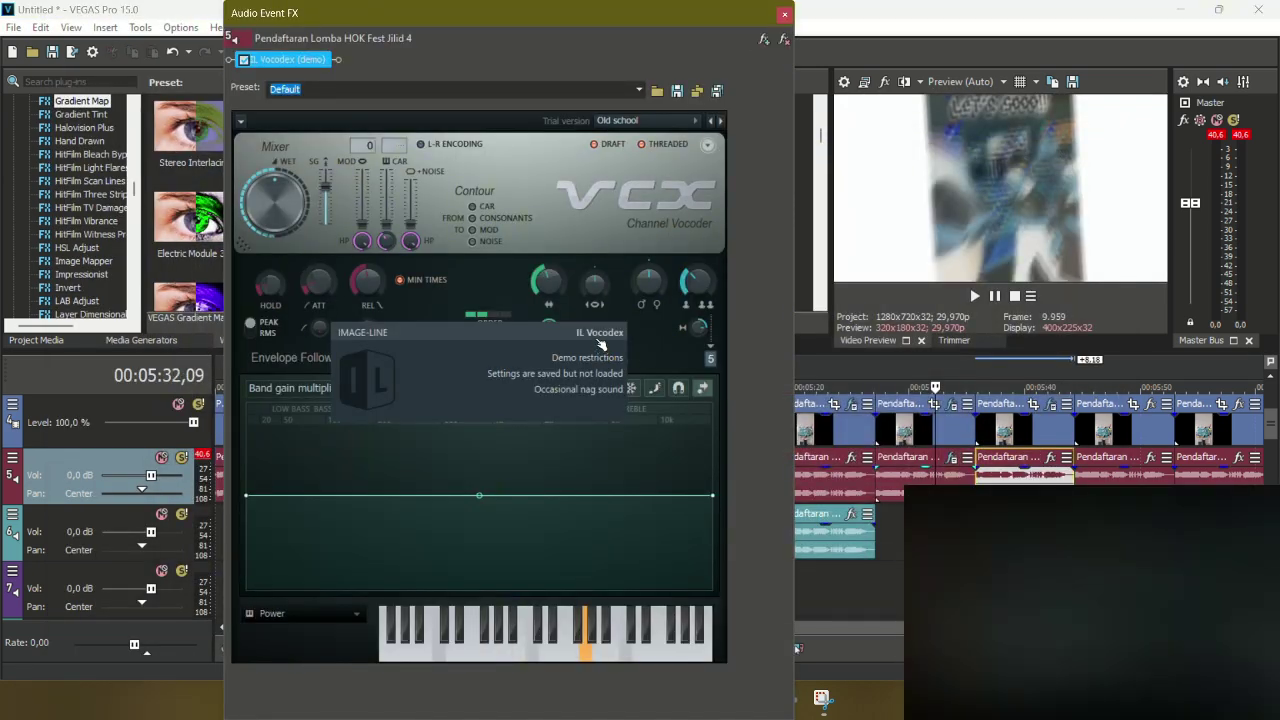